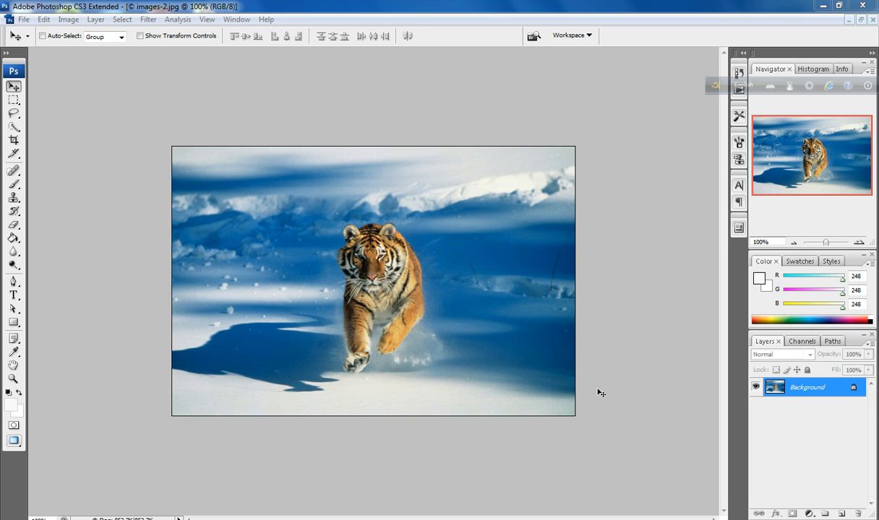
Convert the Background into a regular layer and marquee-select a rectangle around the tiger, leaving a wider margin below it
double_click(855, 390)
left_click(537, 170)
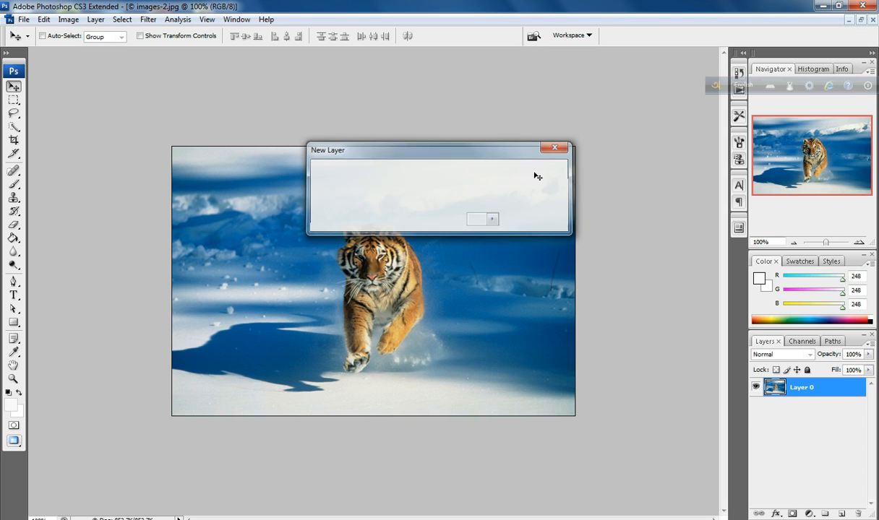
left_click(14, 101)
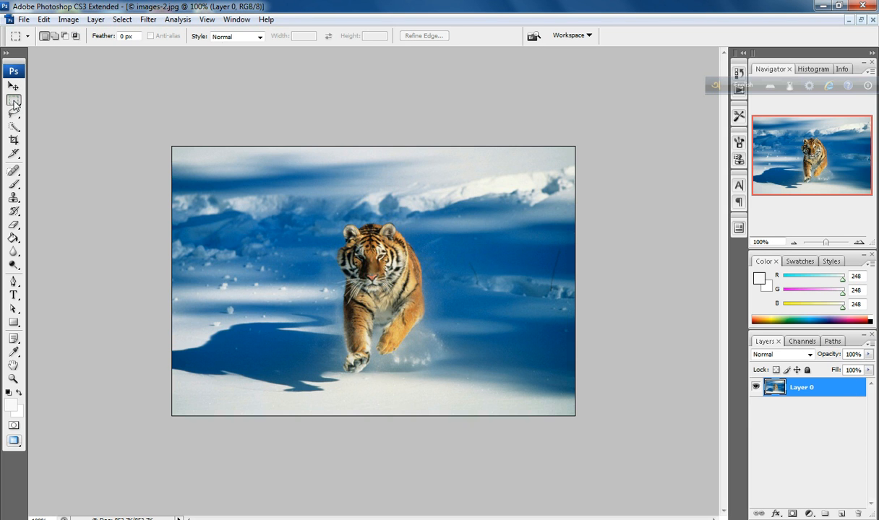
left_click_drag(204, 162, 571, 345)
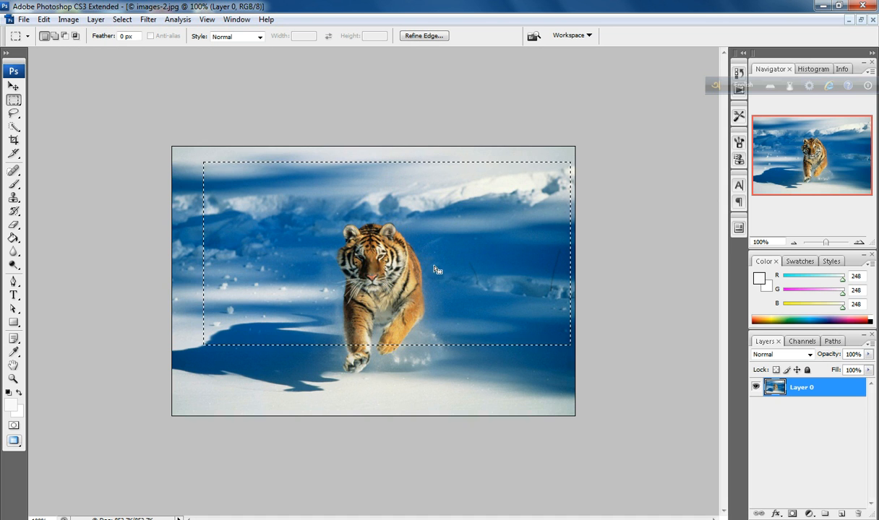
left_click_drag(436, 270, 423, 266)
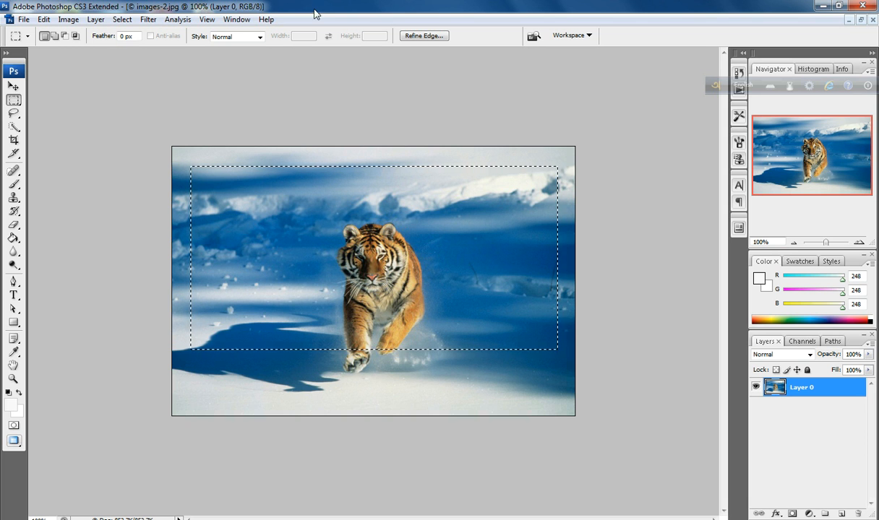
Invert the selection and add a Solid Color fill layer in f8f8f8 as a border around the picture
left_click(123, 19)
left_click(142, 67)
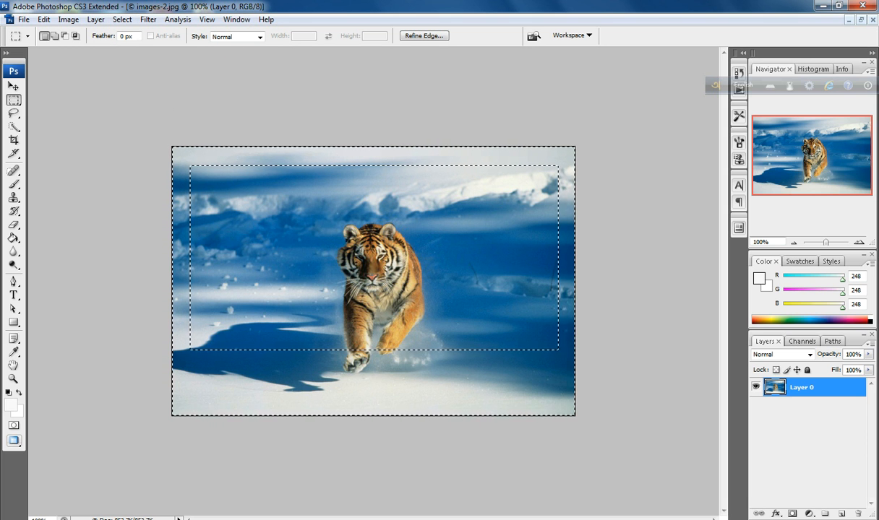
left_click(809, 514)
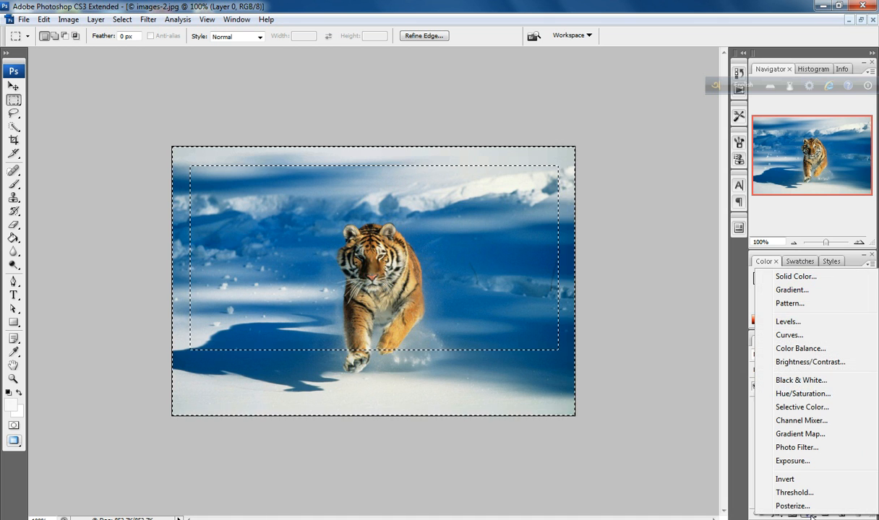
left_click(802, 277)
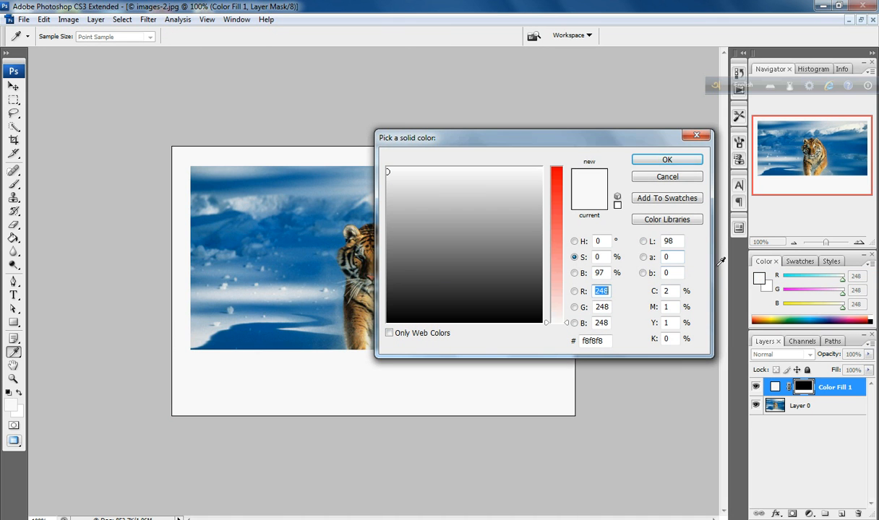
left_click_drag(577, 141, 639, 136)
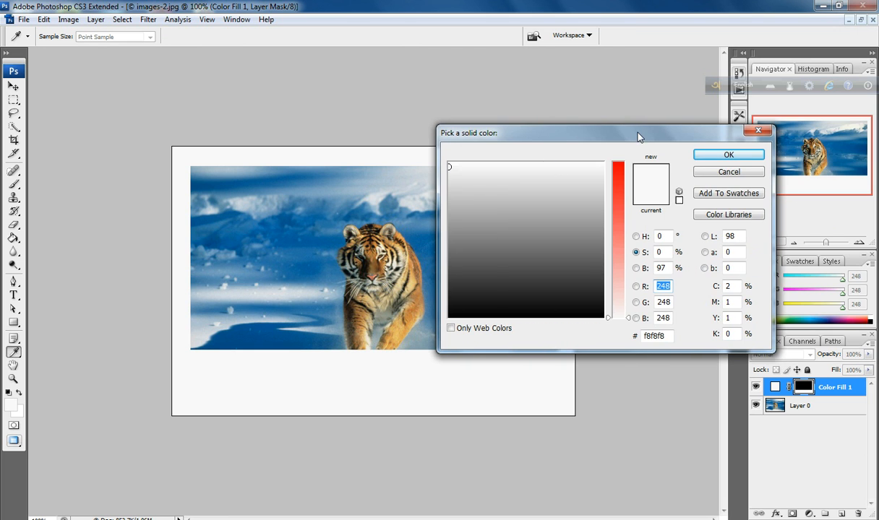
left_click(727, 156)
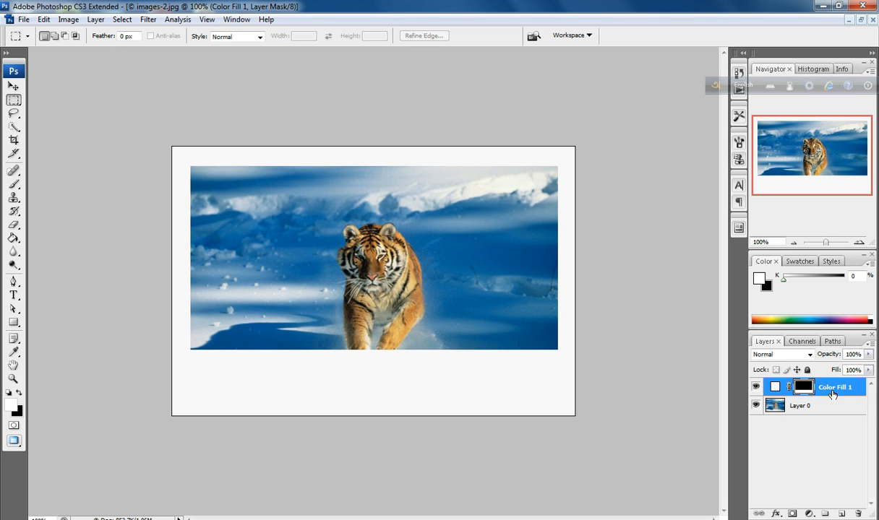
Add a drop shadow to the color fill layer with a size of 21 px and a spread of 13%
double_click(832, 394)
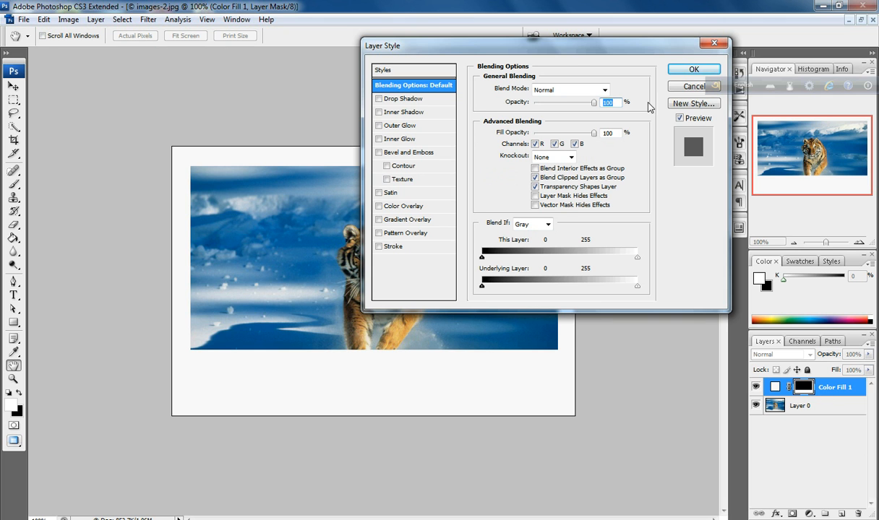
left_click_drag(569, 48, 528, 64)
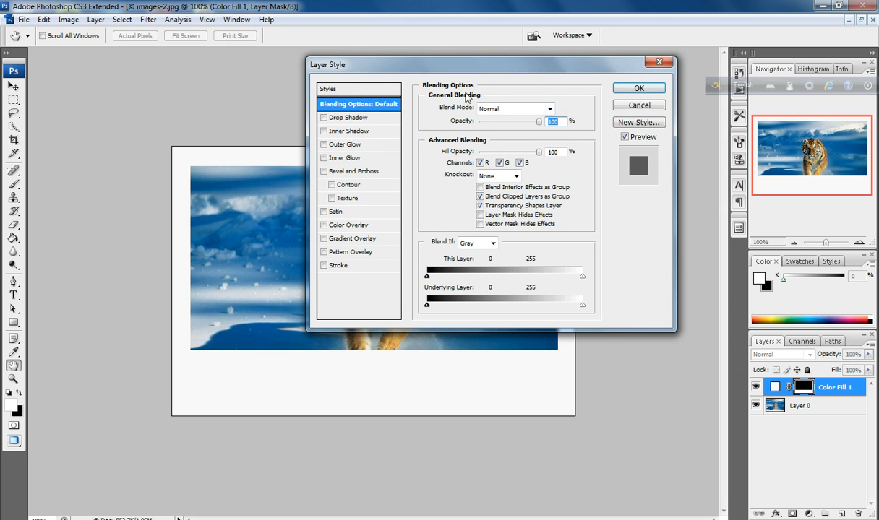
left_click_drag(456, 66, 492, 65)
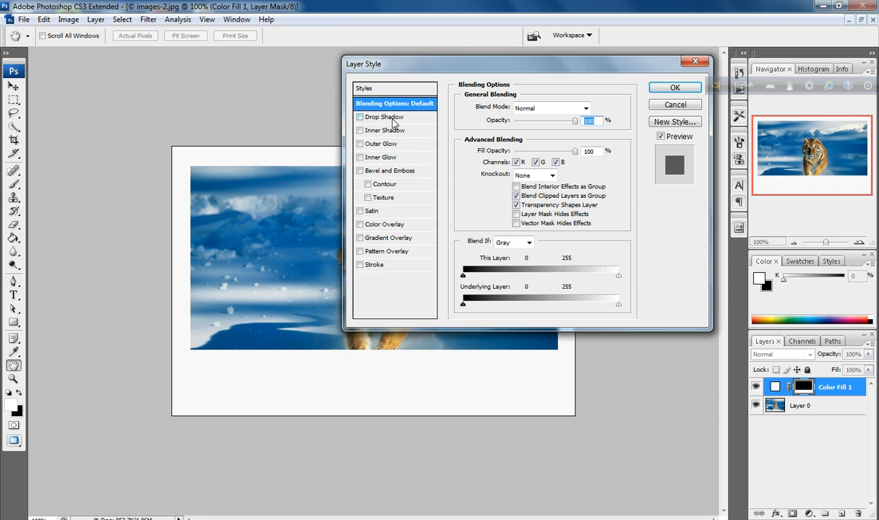
left_click(392, 119)
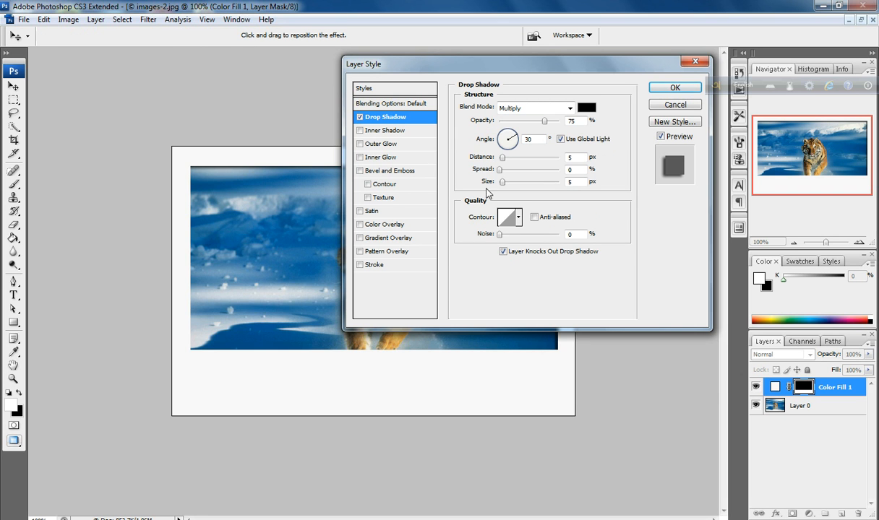
left_click(502, 183)
left_click_drag(504, 188, 510, 187)
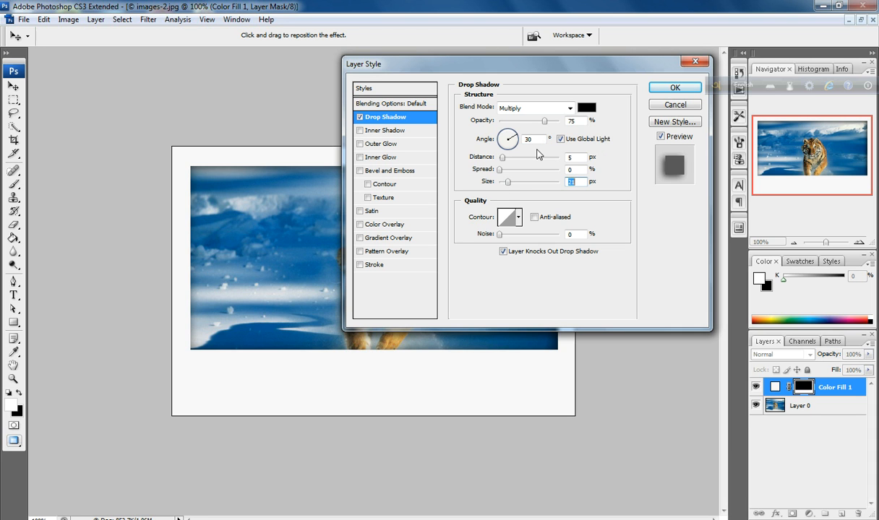
left_click_drag(499, 170, 508, 171)
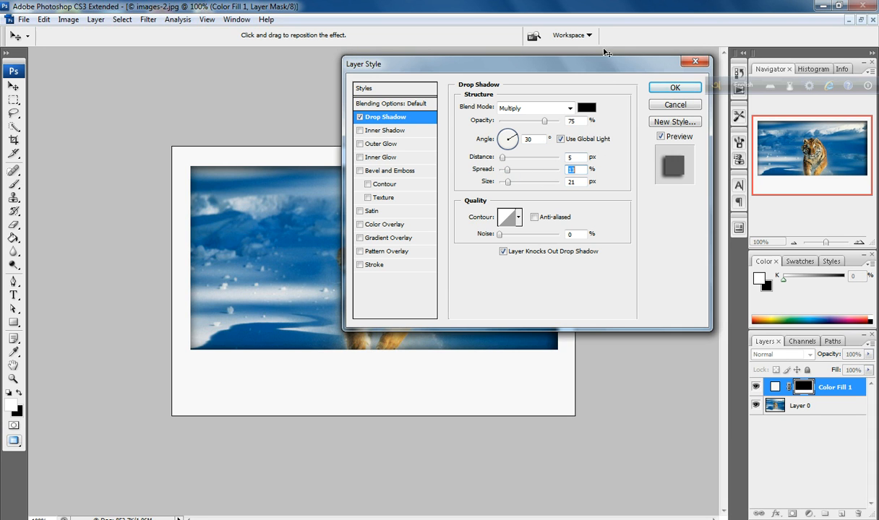
Add a near-black (050001) stroke to the color fill layer and apply the layer style
left_click_drag(567, 66, 550, 63)
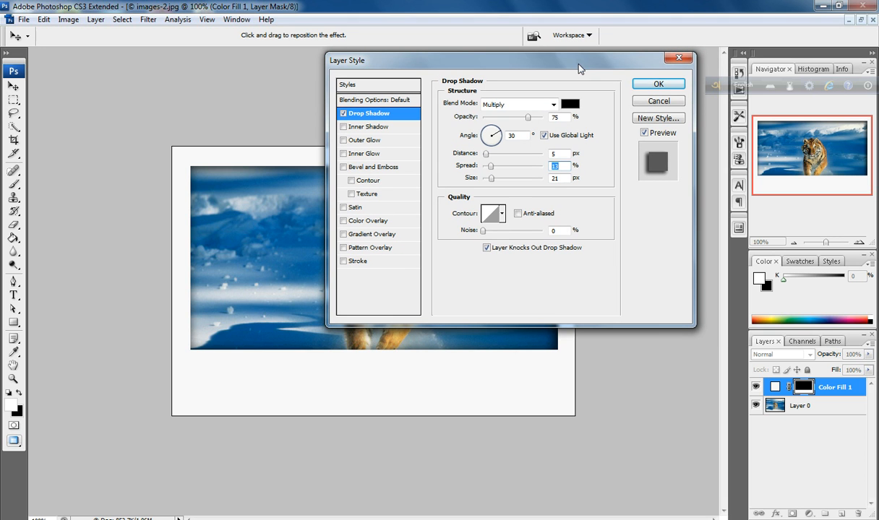
left_click(394, 261)
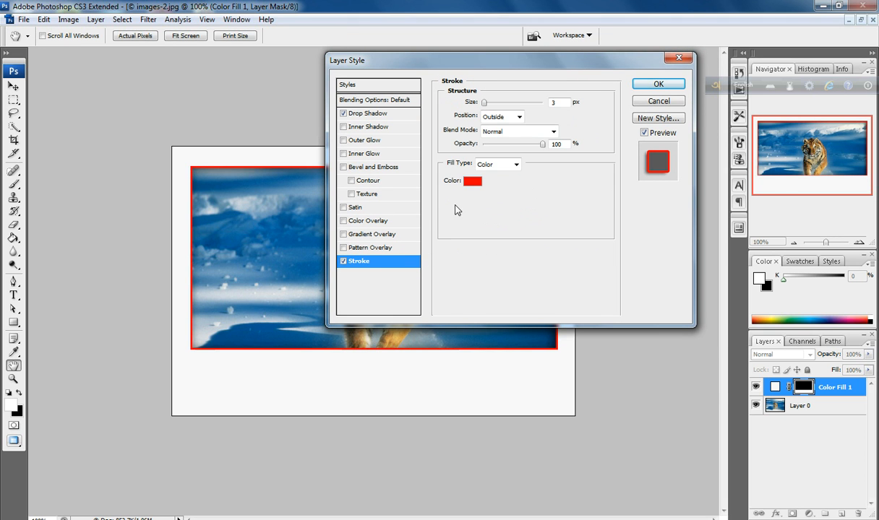
left_click(472, 181)
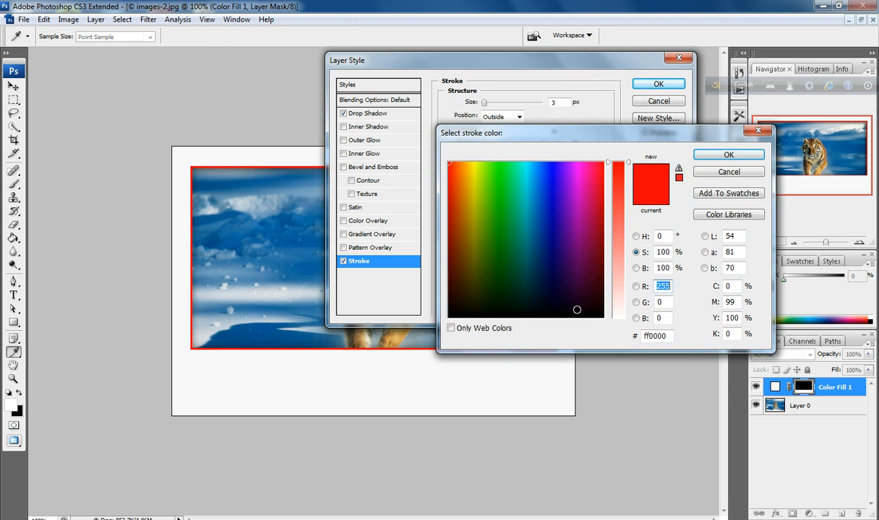
left_click(600, 315)
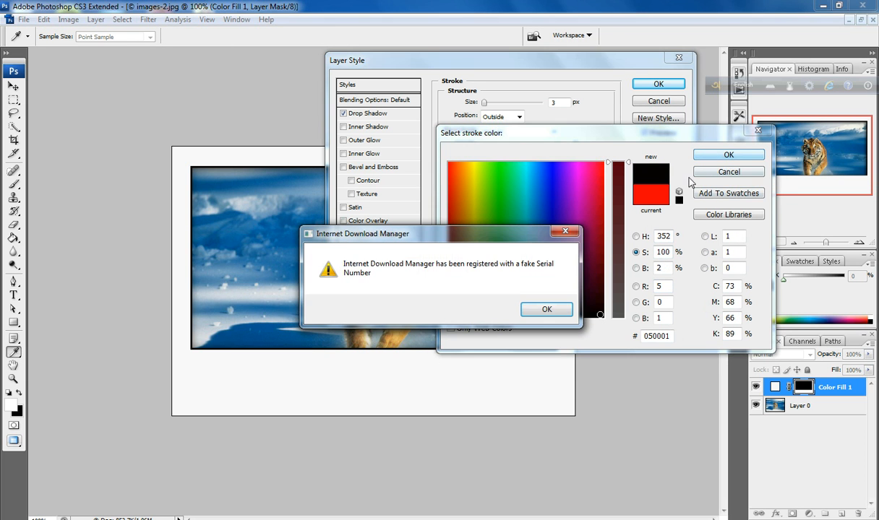
left_click(564, 231)
left_click(725, 153)
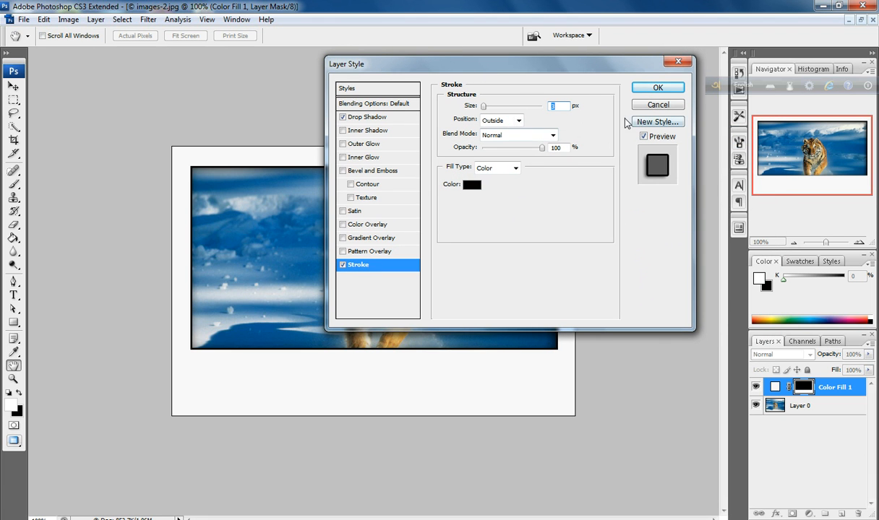
left_click(657, 87)
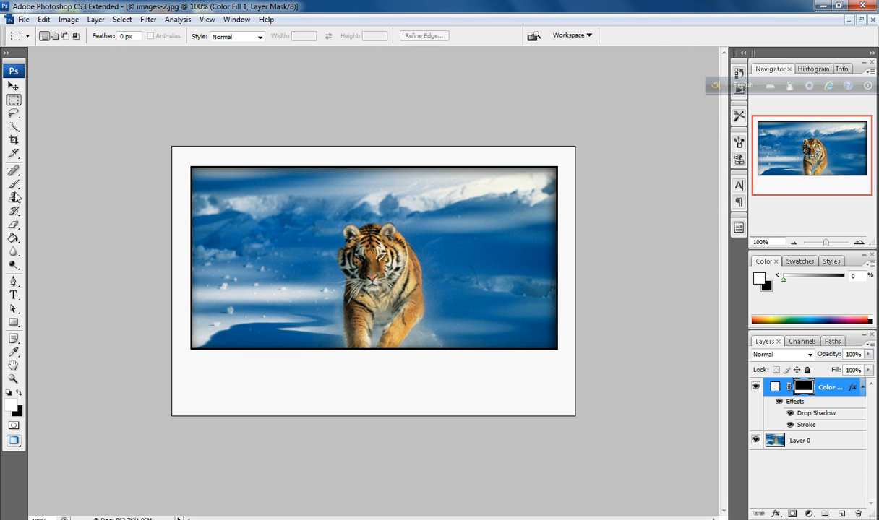
Add the caption "Tiger Photography" in the white border below the picture with the Type tool
left_click(15, 295)
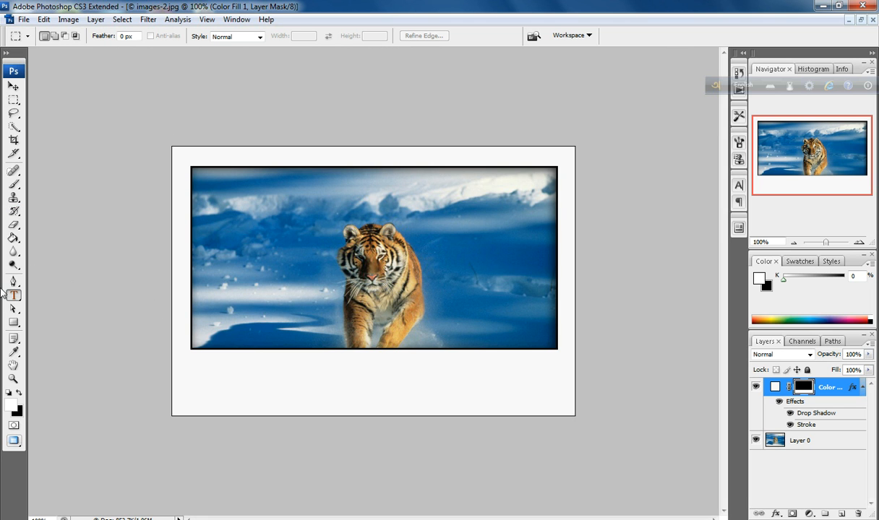
left_click(14, 296)
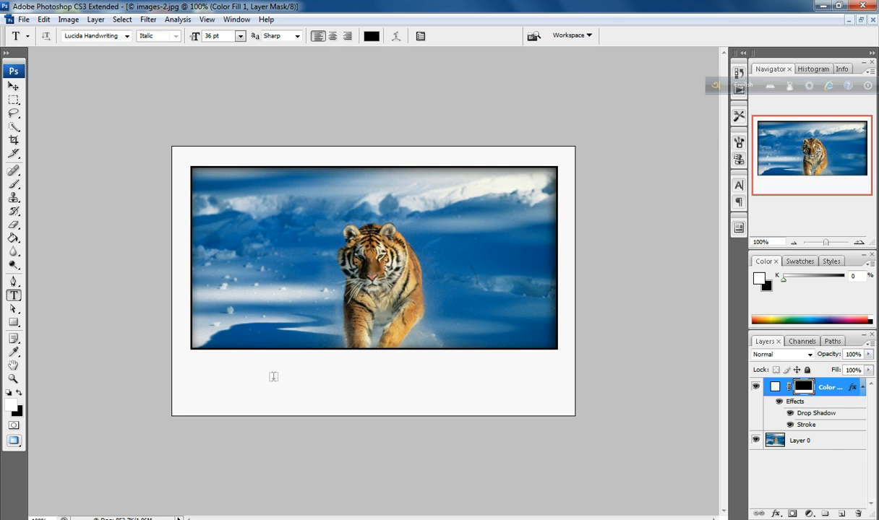
left_click(273, 376)
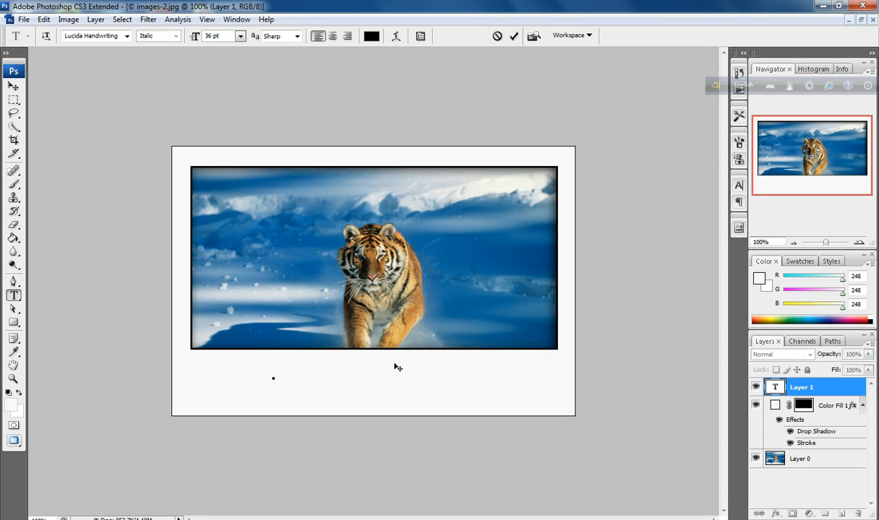
type("IT")
key("Left")
key("BackSpace")
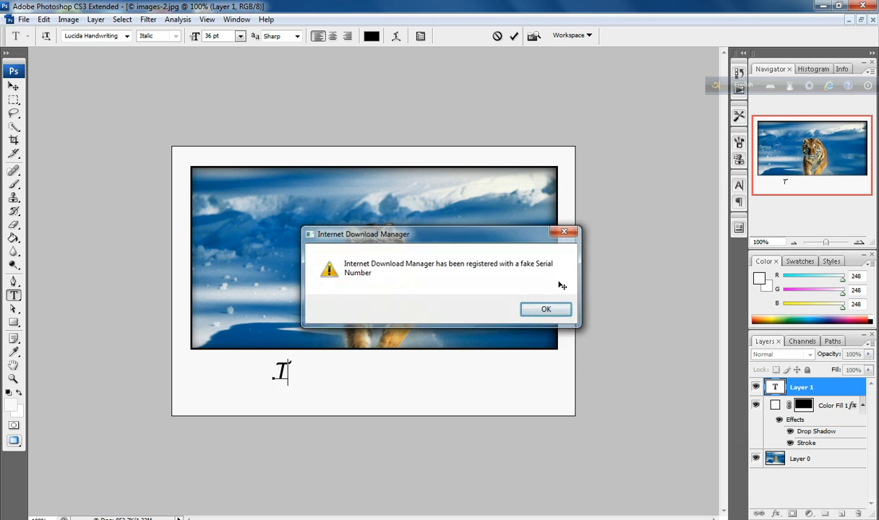
left_click(541, 309)
type("iger")
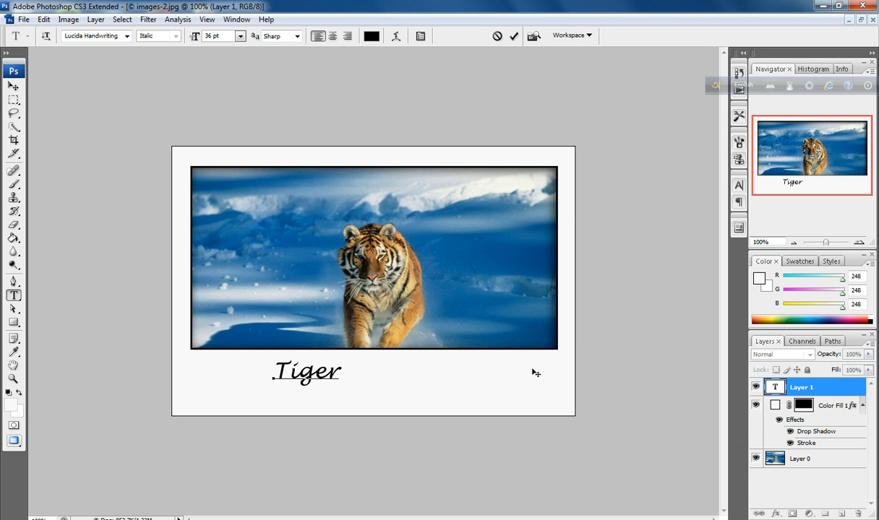
type(" Pho")
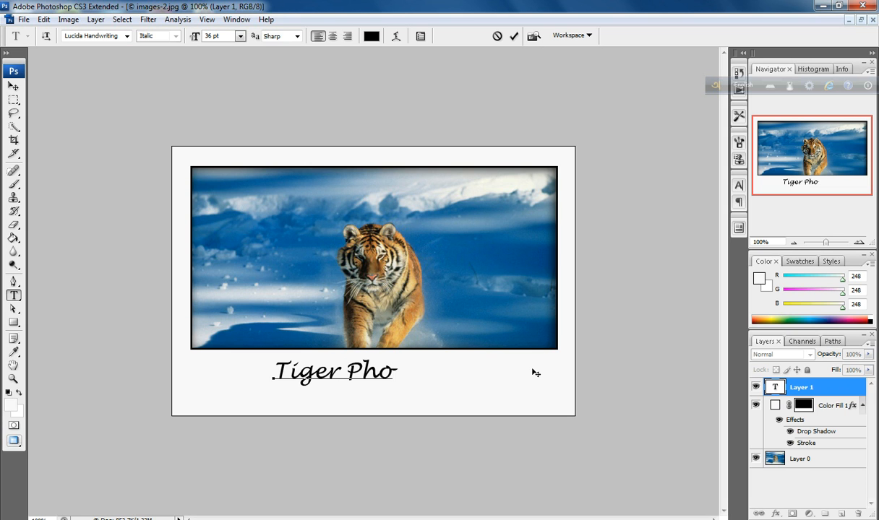
type("togra")
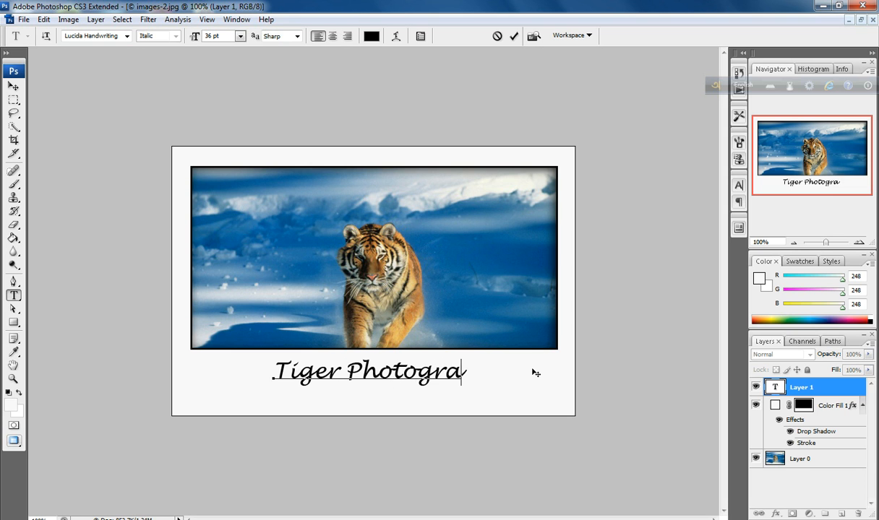
type("phy")
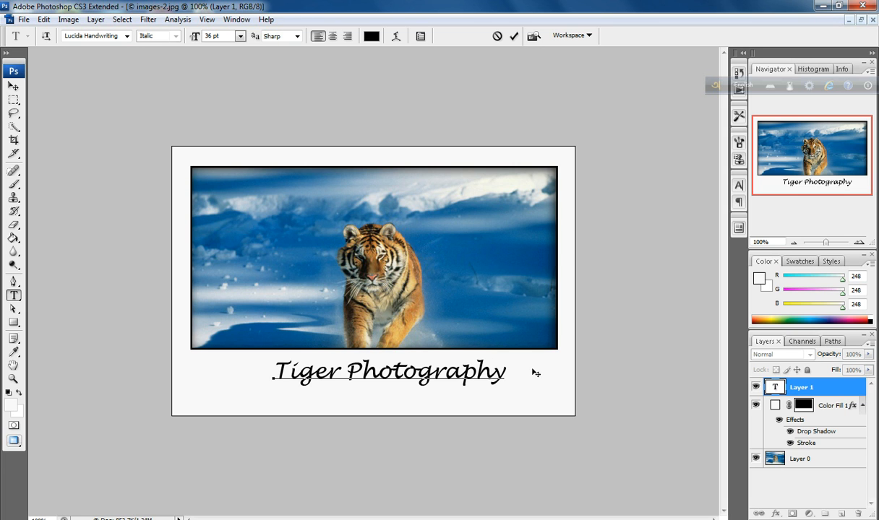
Move the caption slightly down toward the middle of the lower border and scale it proportionally to about 89%
left_click(13, 87)
left_click_drag(342, 374, 335, 379)
key("ctrl+t")
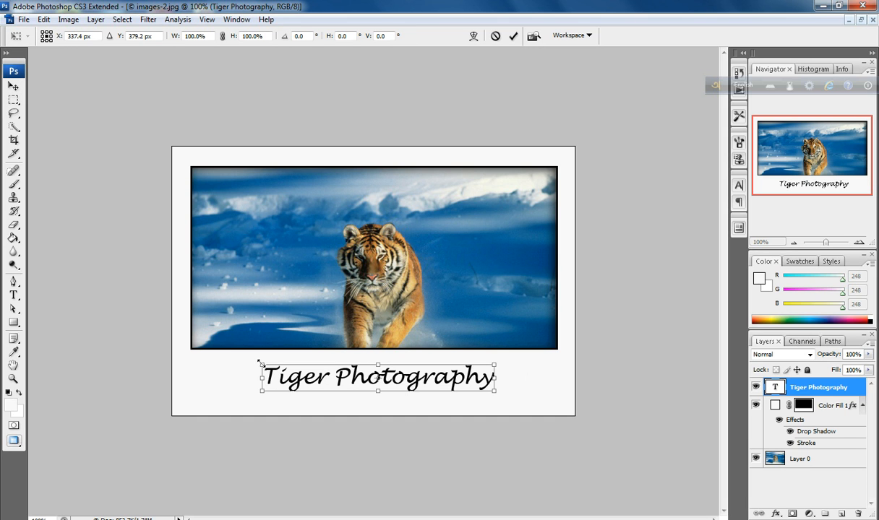
left_click_drag(262, 364, 273, 369)
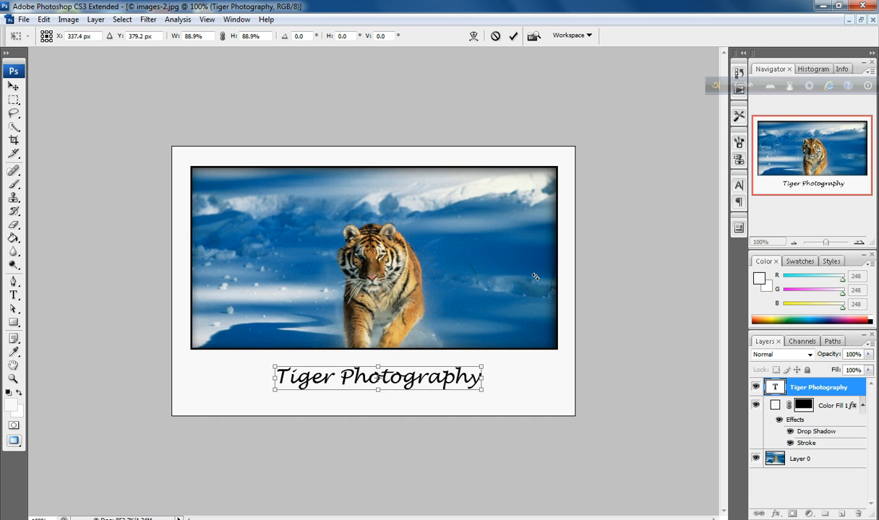
key("Return")
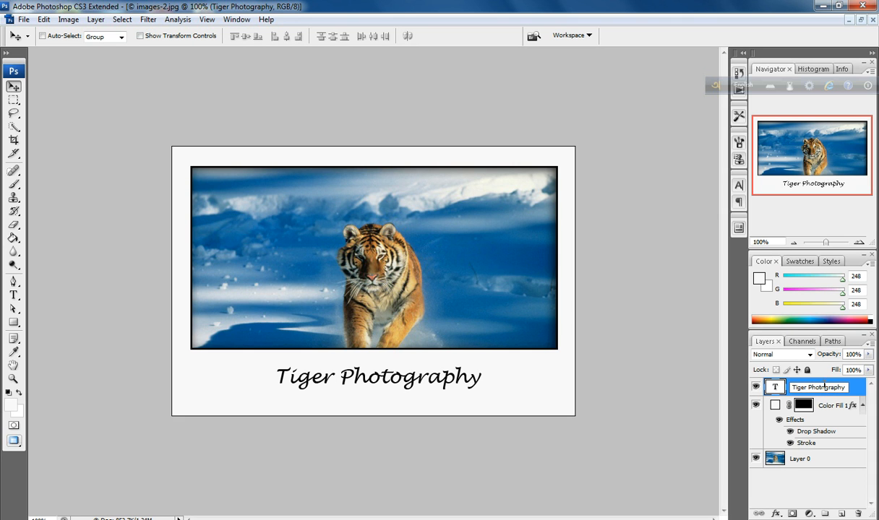
Add a drop shadow to the caption's text layer with a size of 10 px and a slight spread, and apply the layer style
double_click(831, 388)
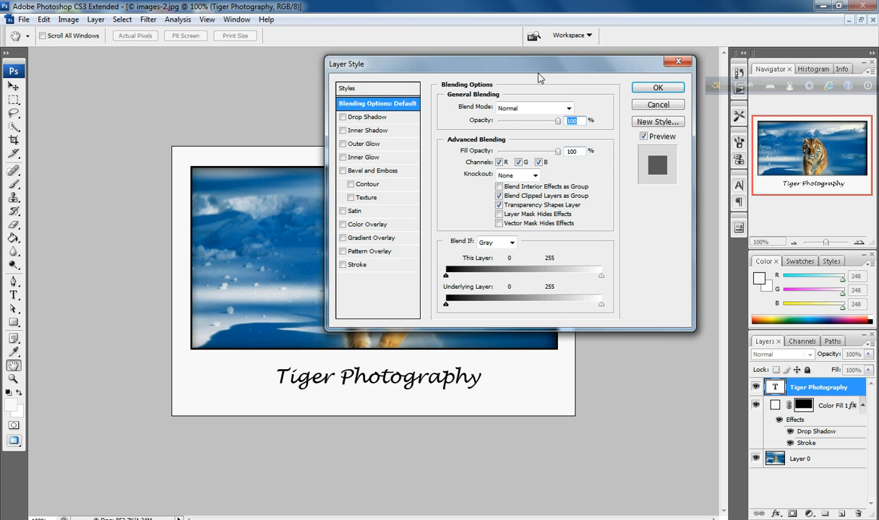
left_click_drag(535, 70, 504, 62)
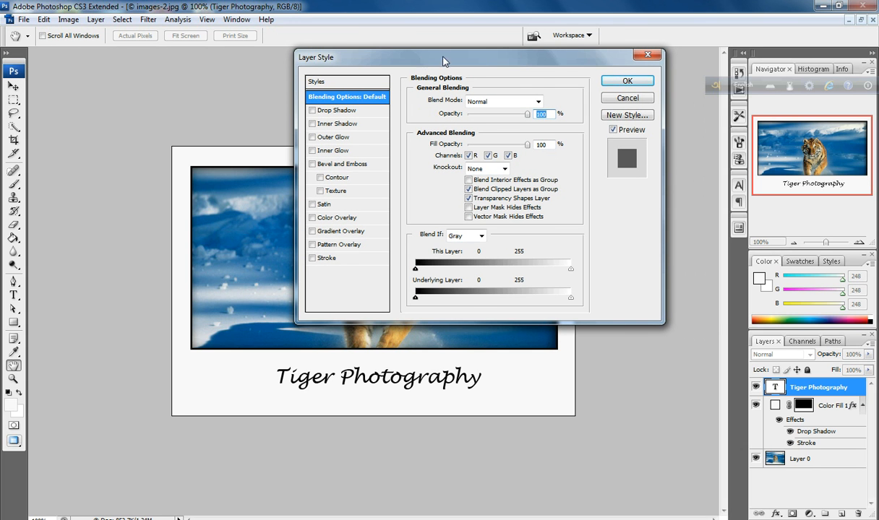
left_click_drag(421, 63, 488, 59)
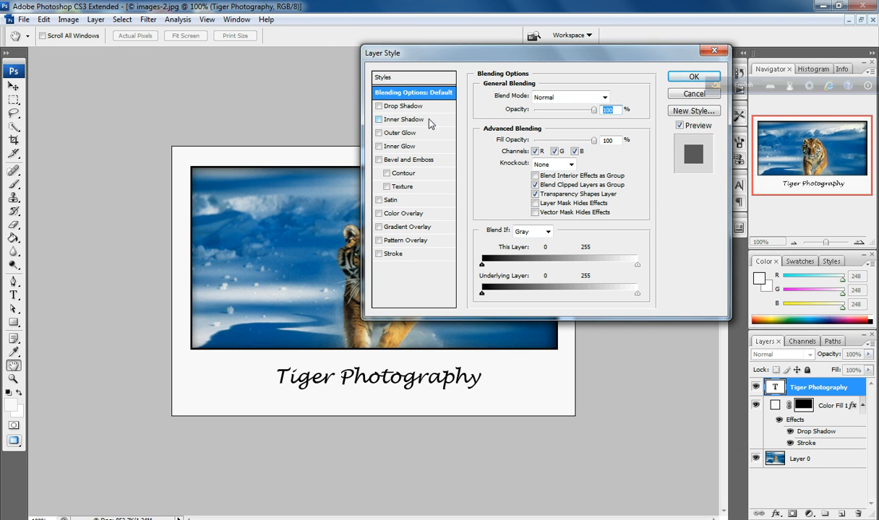
left_click(380, 106)
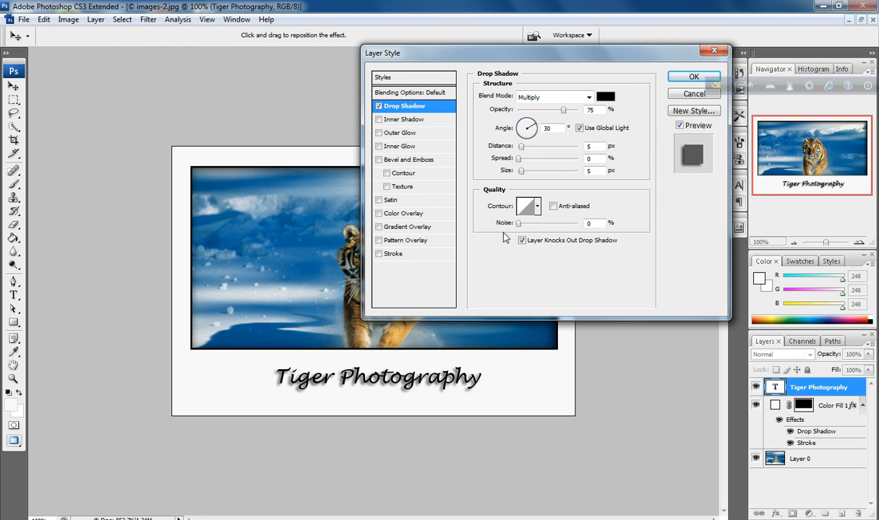
left_click_drag(523, 176, 525, 176)
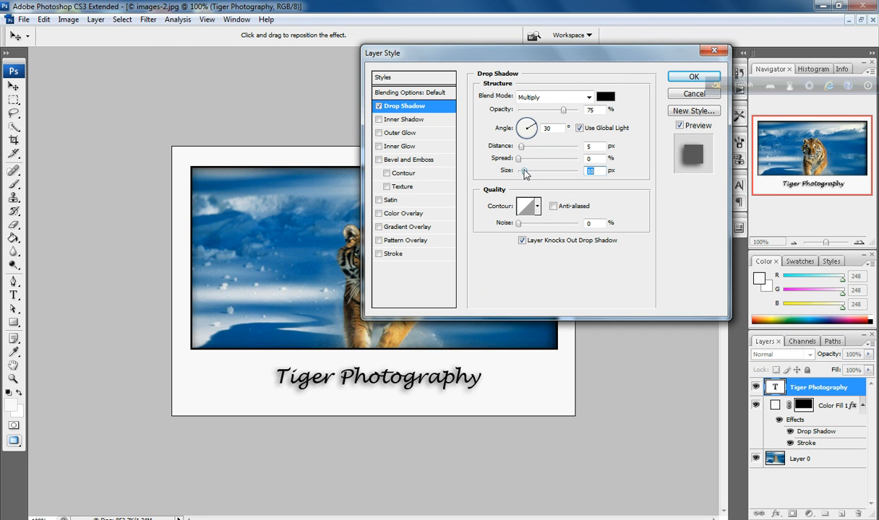
left_click_drag(518, 161, 523, 161)
left_click_drag(524, 160, 521, 161)
left_click(683, 77)
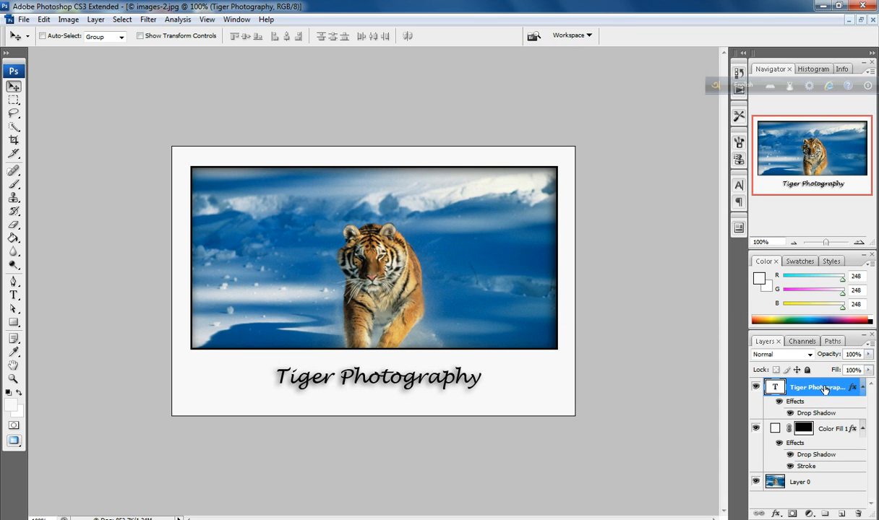
Set the caption layer's fill to 0% and its opacity to 79%
left_click(869, 370)
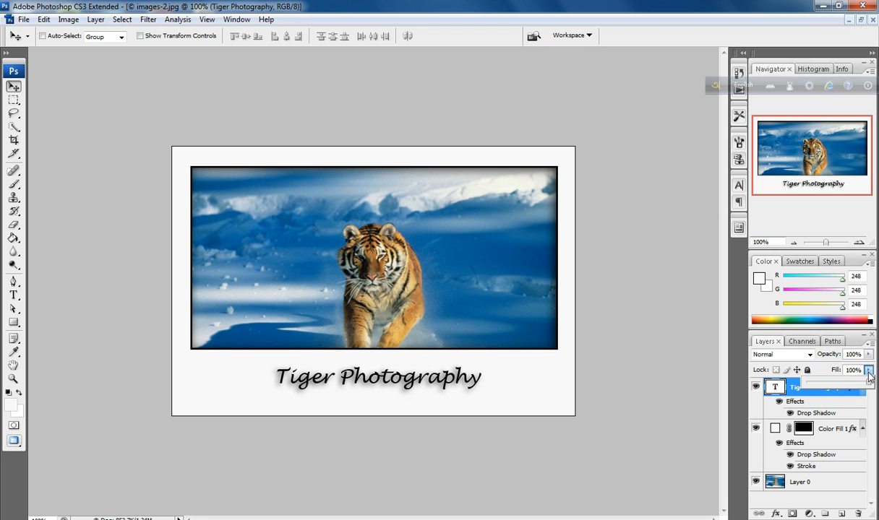
left_click_drag(868, 383, 791, 392)
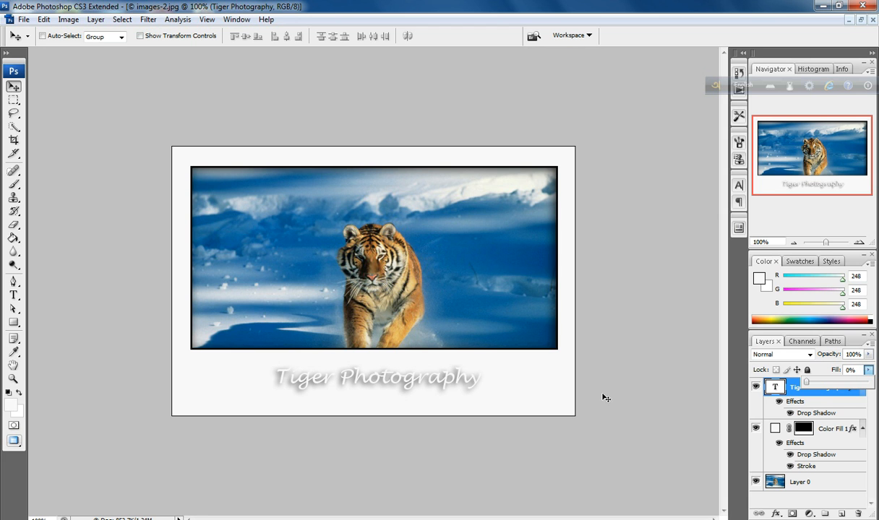
left_click(868, 354)
mouse_move(868, 368)
left_mouse_down()
mouse_move(845, 373)
mouse_move(857, 371)
left_mouse_up()
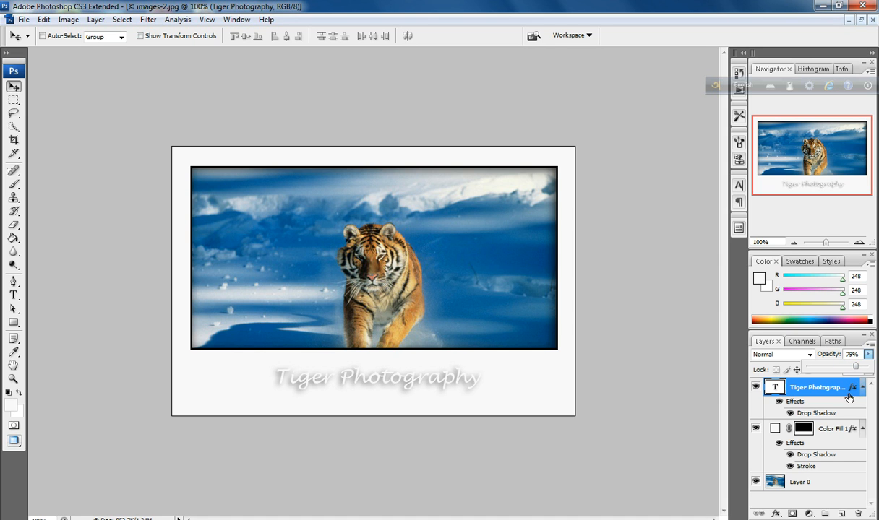
left_click(633, 362)
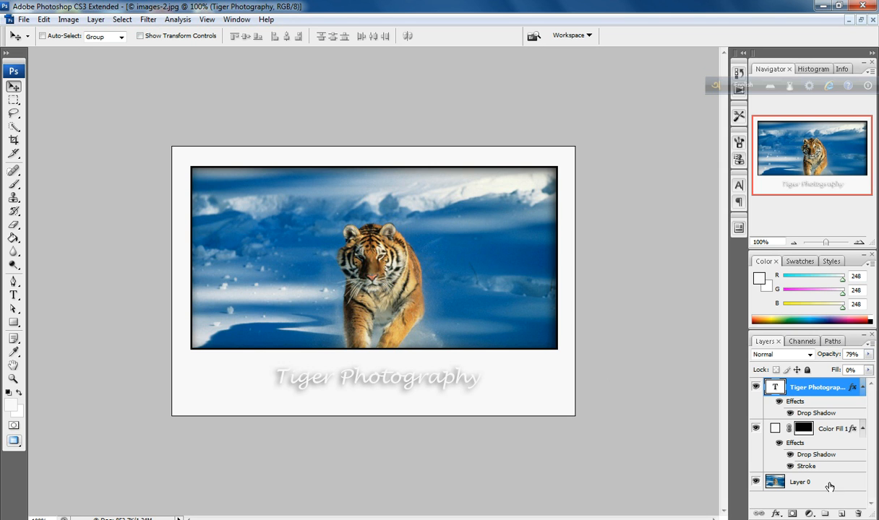
Create a new layer beneath the tiger photo layer and fill it with the off-white foreground color
left_click(795, 481)
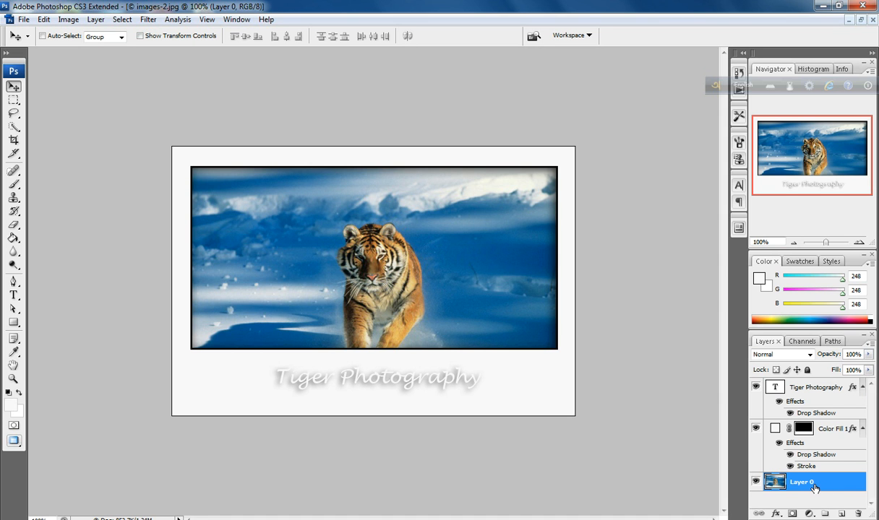
key("ctrl+shift+alt+n")
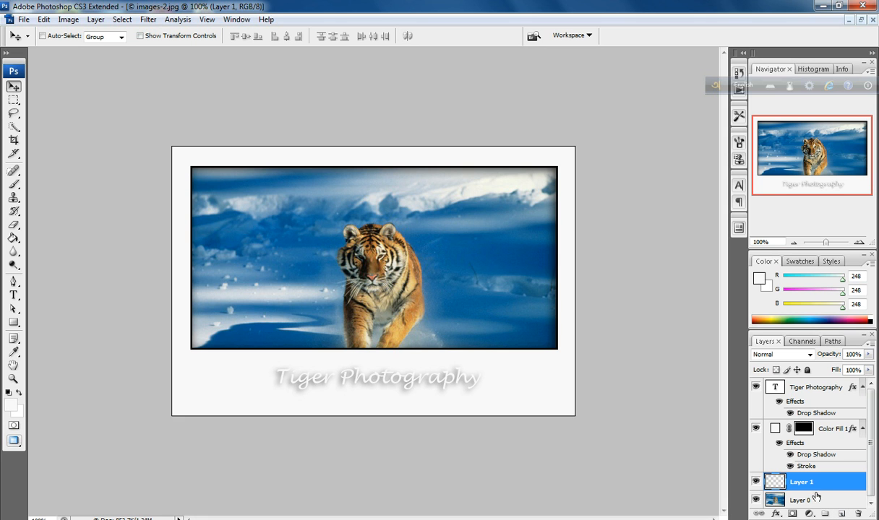
mouse_move(813, 484)
left_mouse_down()
mouse_move(811, 471)
mouse_move(806, 506)
left_mouse_up()
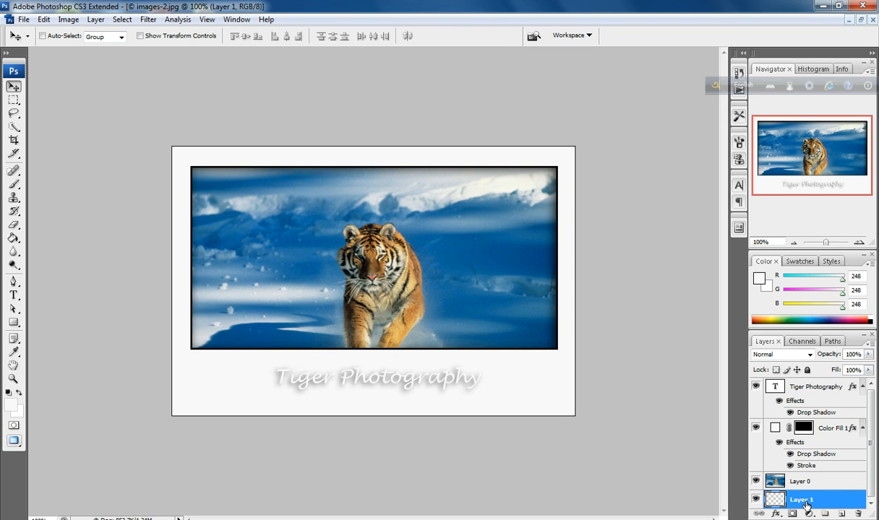
key("alt+BackSpace")
key("ctrl+t")
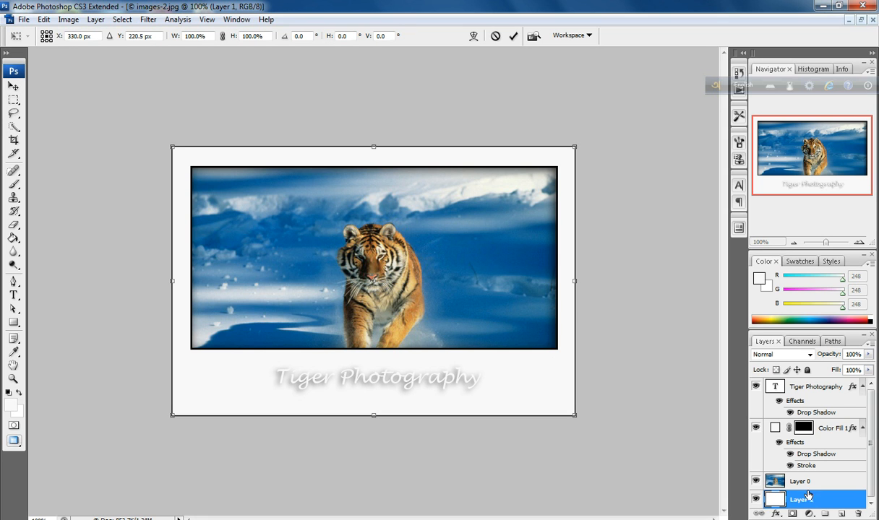
key("Return")
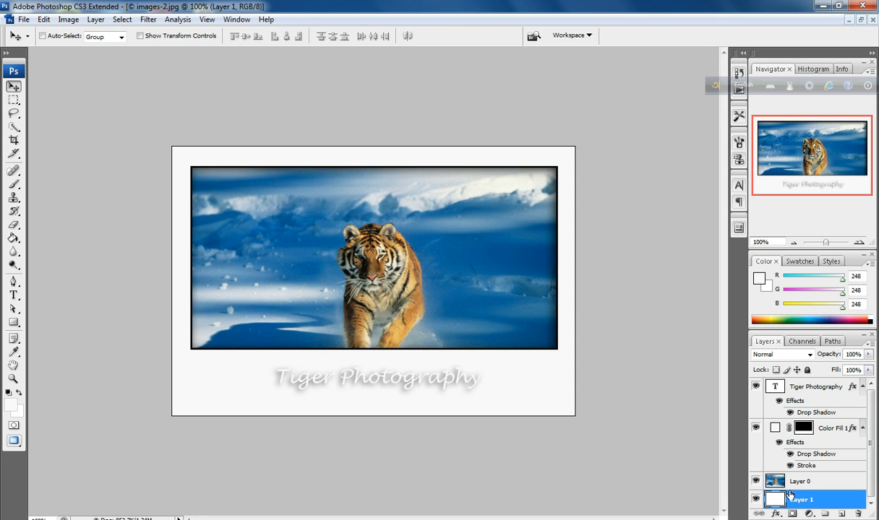
Free-transform the tiger photo layer to 92.9% width and 70.2% height, position it behind the frame opening, and apply the transformation
left_click(797, 481)
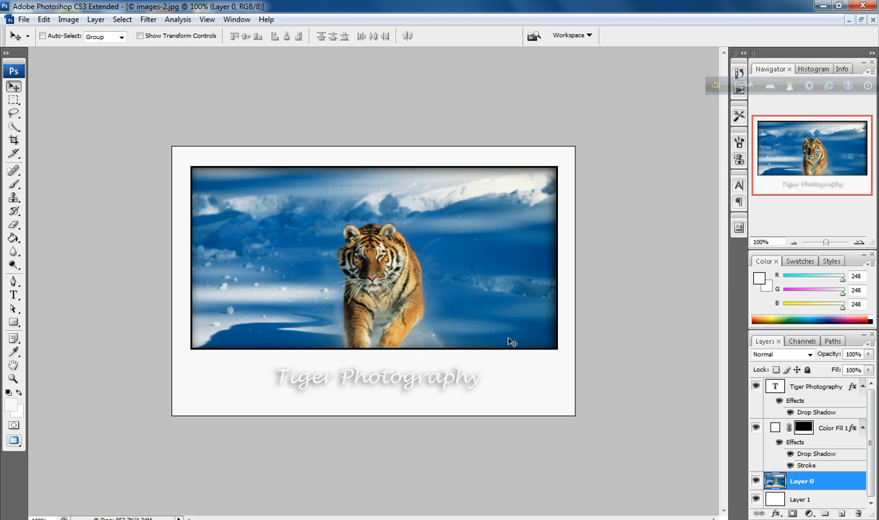
key("ctrl+t")
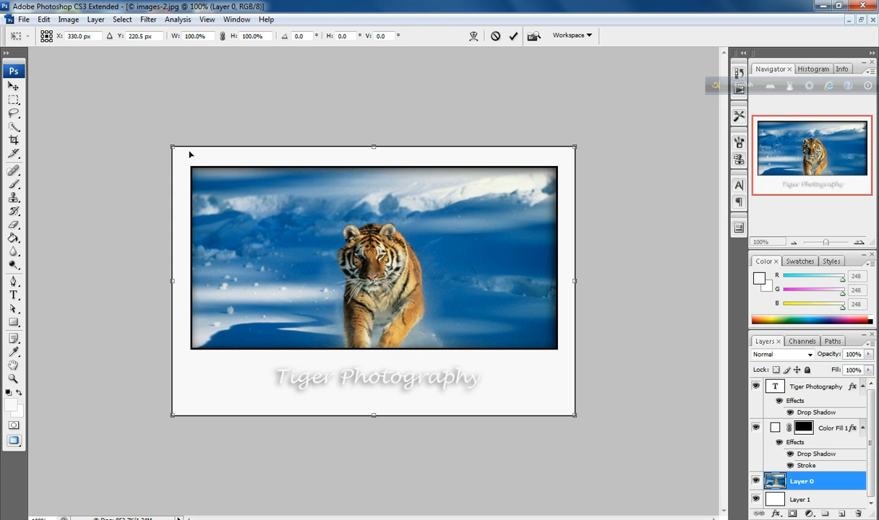
left_click_drag(172, 146, 185, 155)
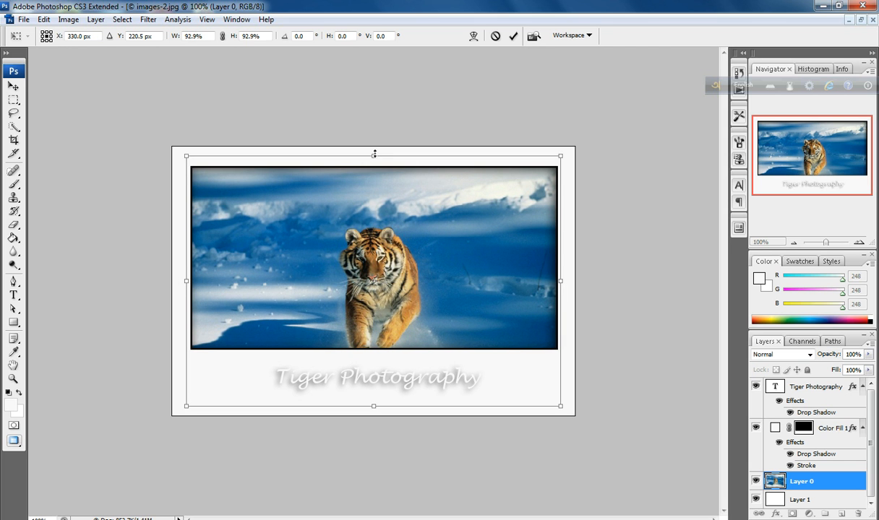
left_click_drag(374, 155, 372, 190)
left_click_drag(364, 262, 362, 247)
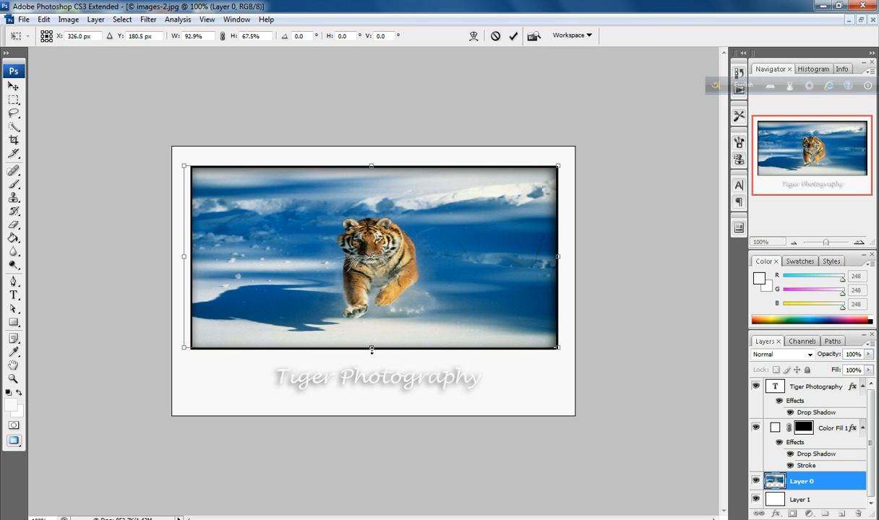
left_click_drag(371, 349, 371, 353)
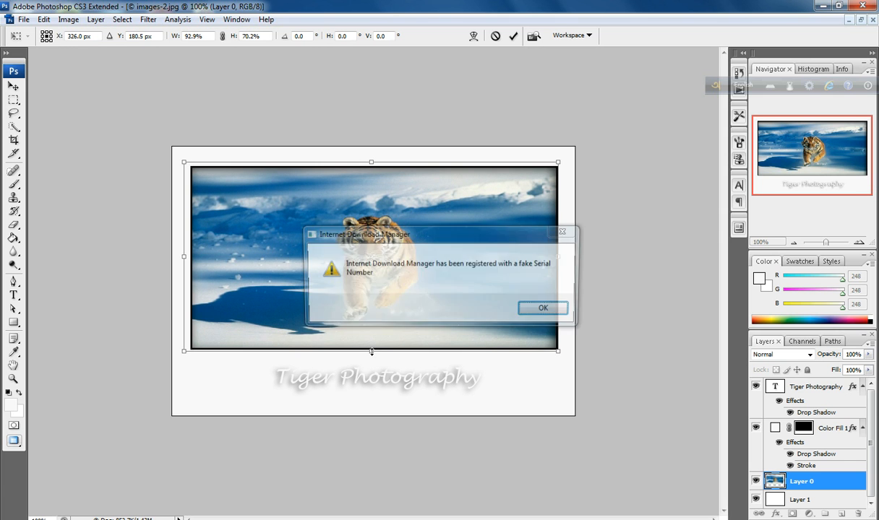
left_click(566, 232)
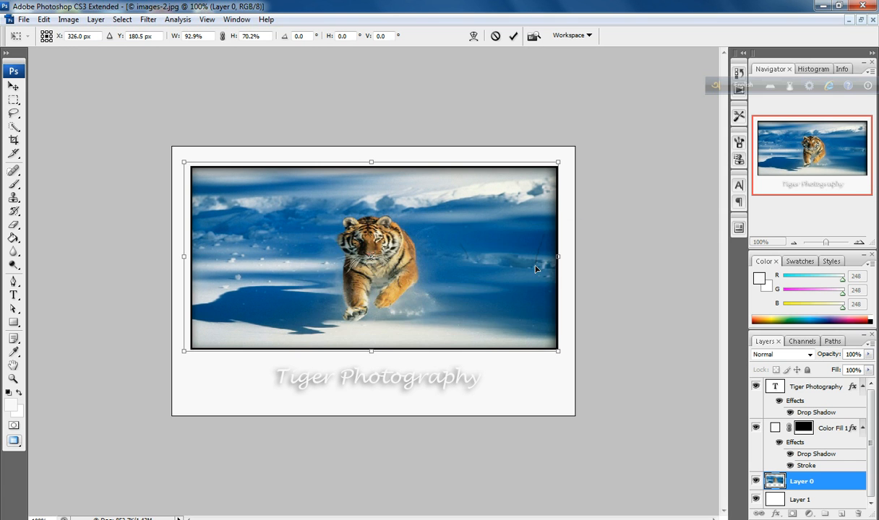
key("Return")
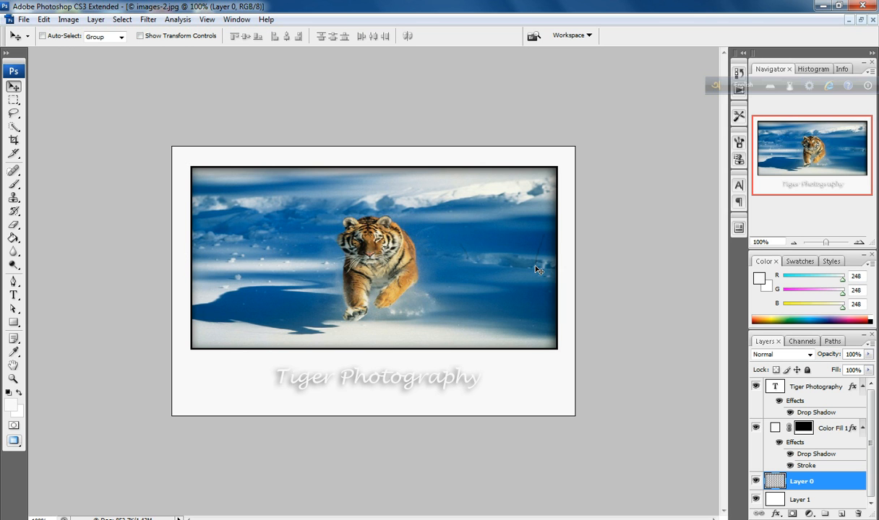